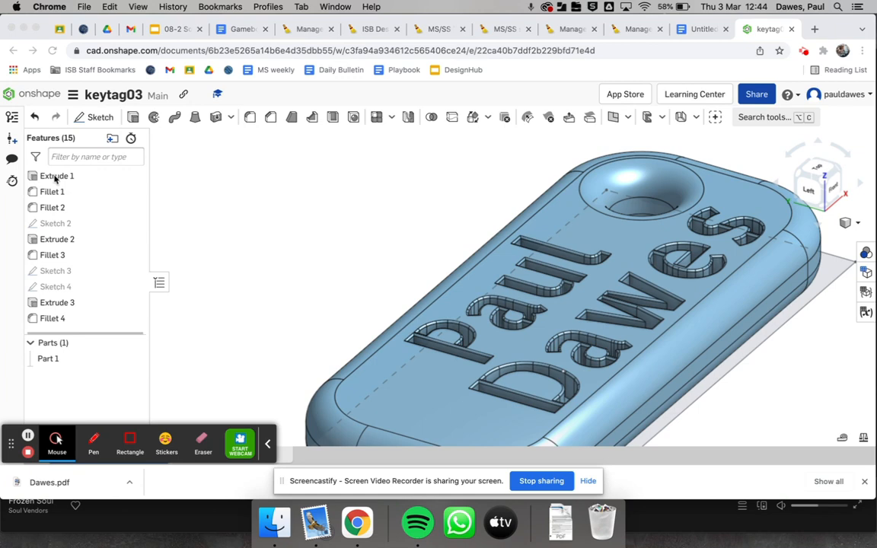
# Rename the first extrude feature to "main body" and accept the feature.
pyautogui.doubleClick(54, 175)
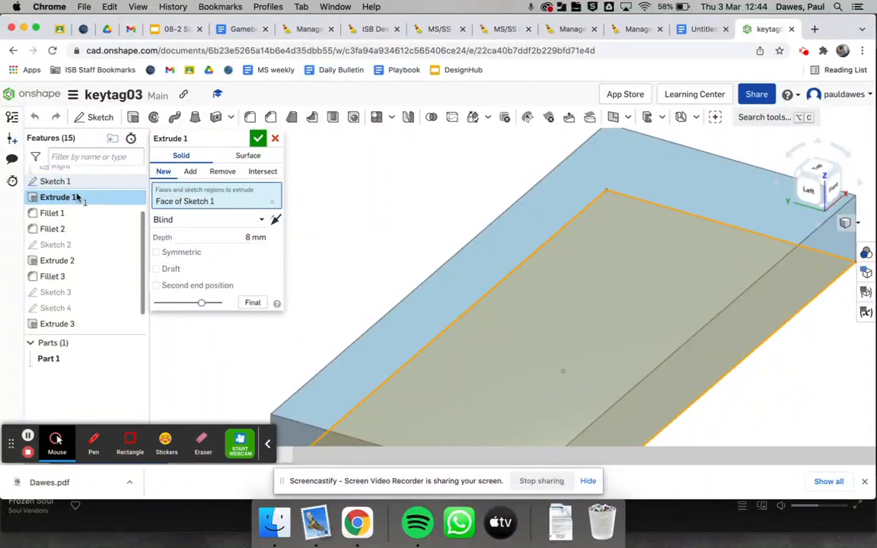
pyautogui.click(176, 138)
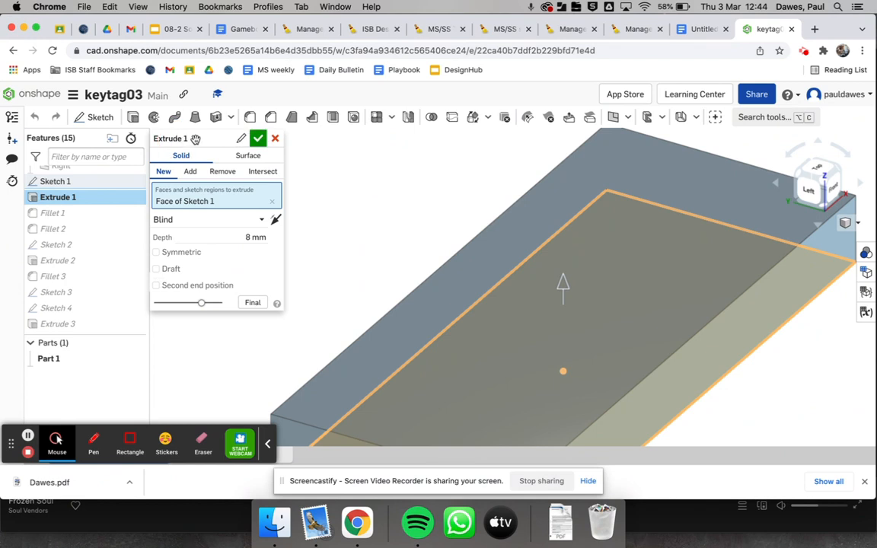
pyautogui.click(241, 138)
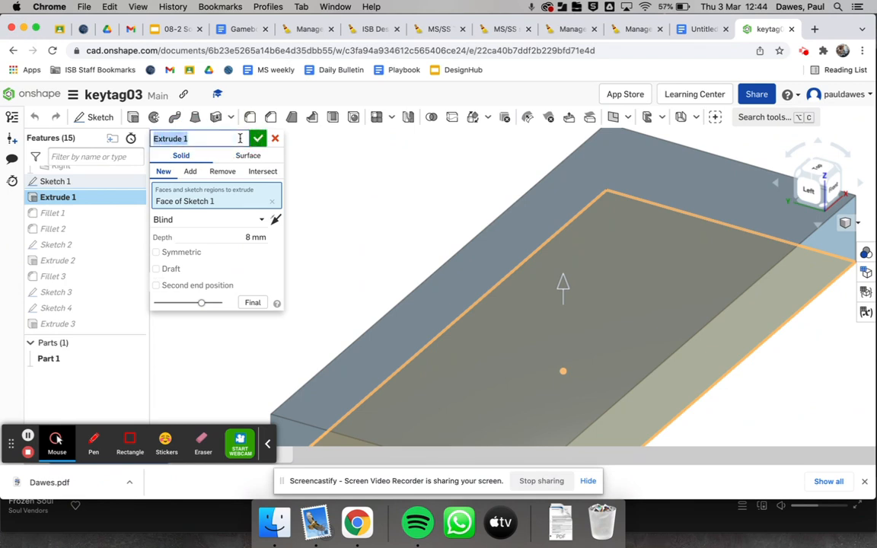
pyautogui.write('main body')
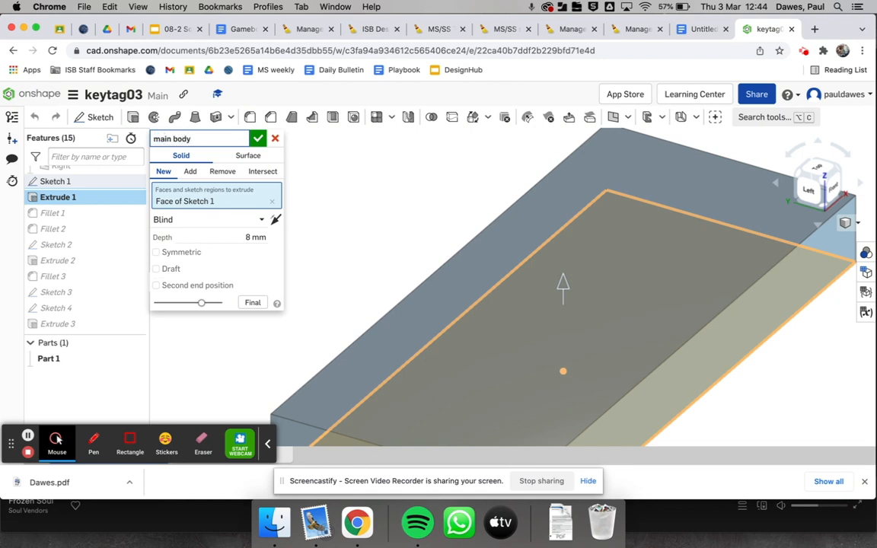
pyautogui.press('Return')
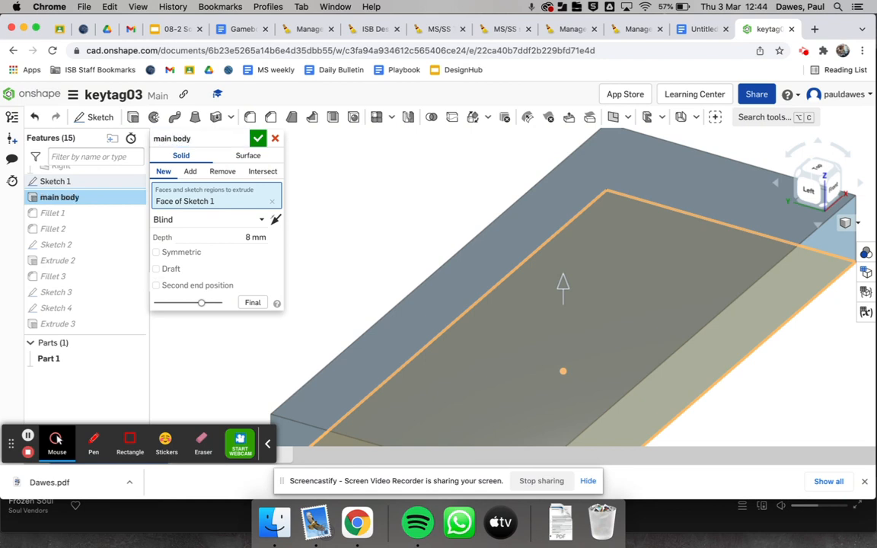
pyautogui.click(257, 137)
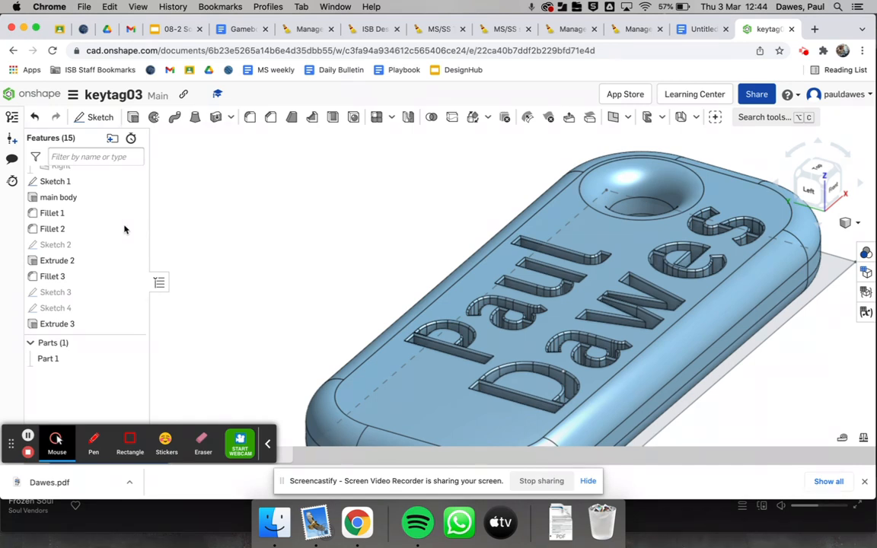
# Edit Sketch 1 in the top view and set the rectangle's length to 100 mm.
pyautogui.click(55, 183)
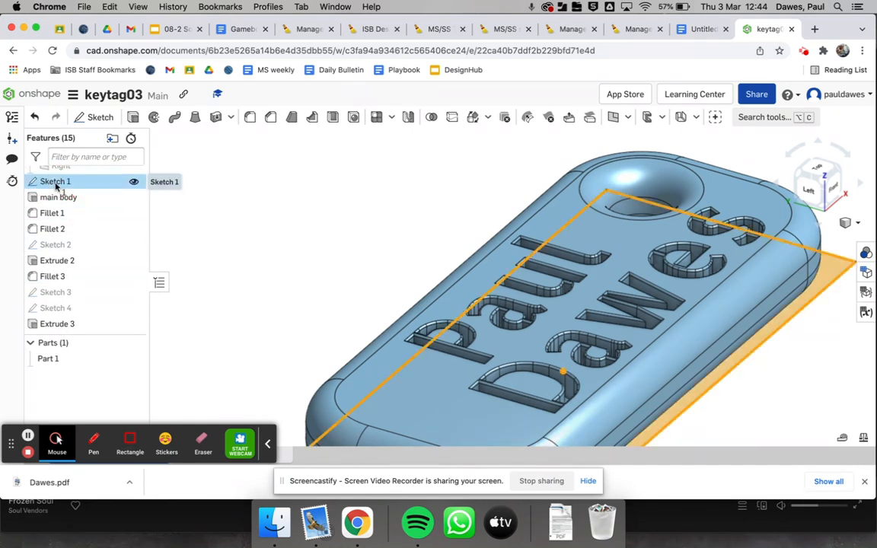
pyautogui.rightClick(55, 186)
pyautogui.click(88, 213)
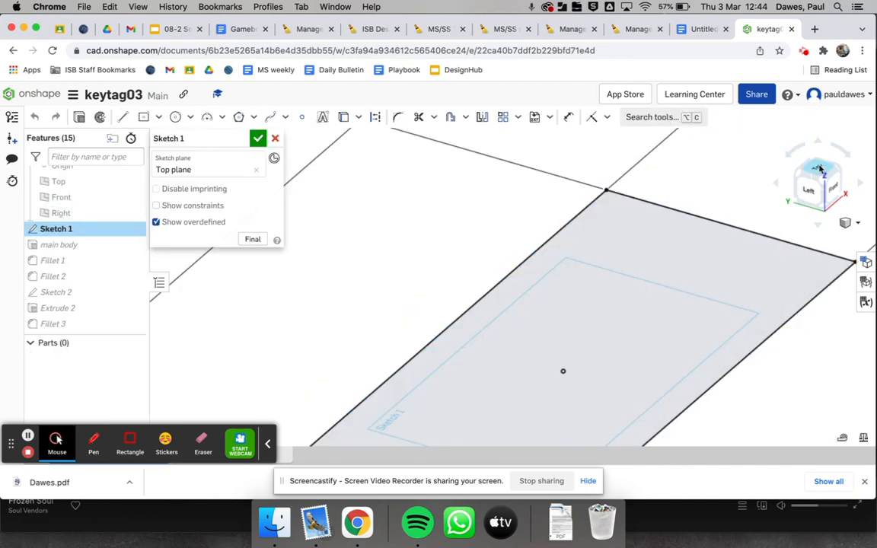
pyautogui.click(819, 169)
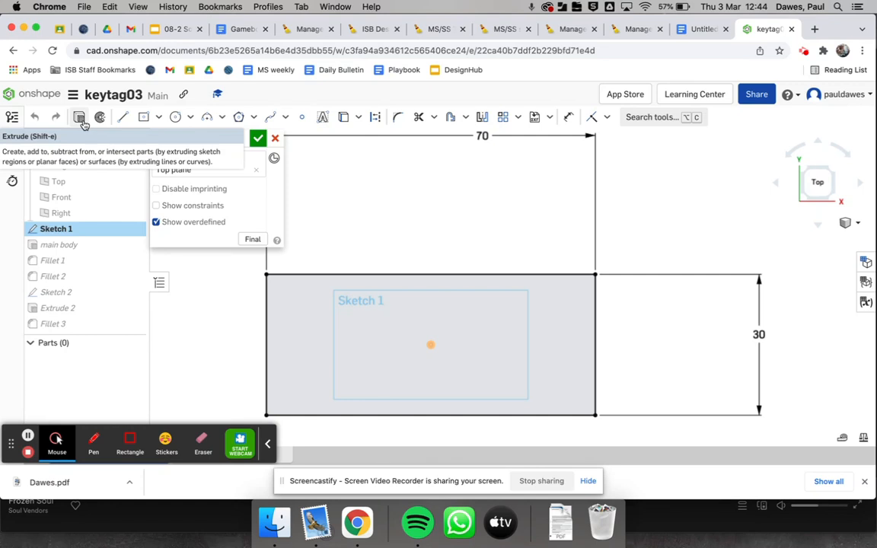
pyautogui.click(483, 138)
pyautogui.click(483, 139)
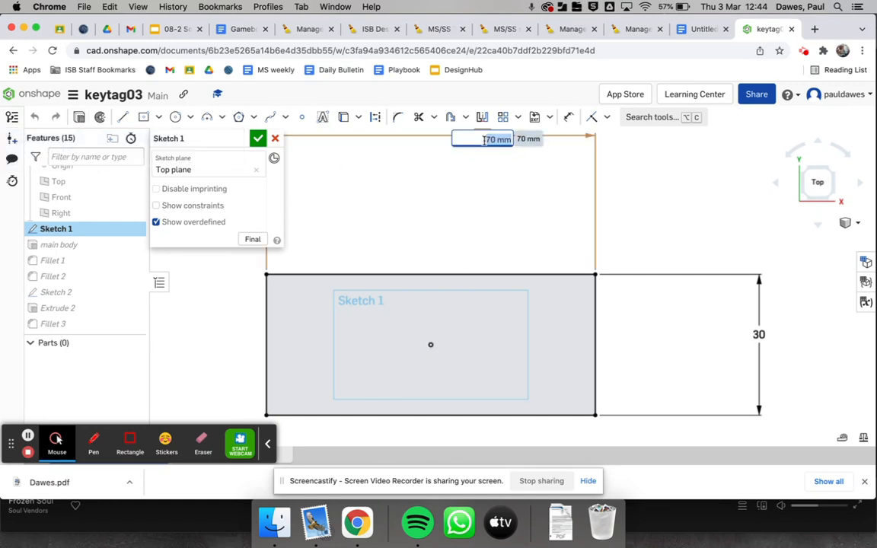
pyautogui.write('100')
pyautogui.press('Return')
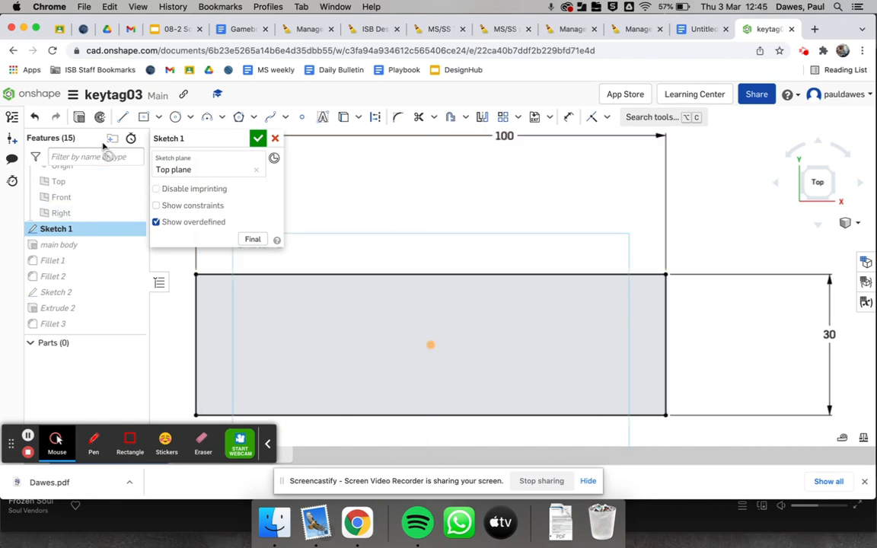
# Sketch a corner rectangle about 22 by 9.5 mm inside the upper-right corner of the base rectangle.
pyautogui.click(158, 118)
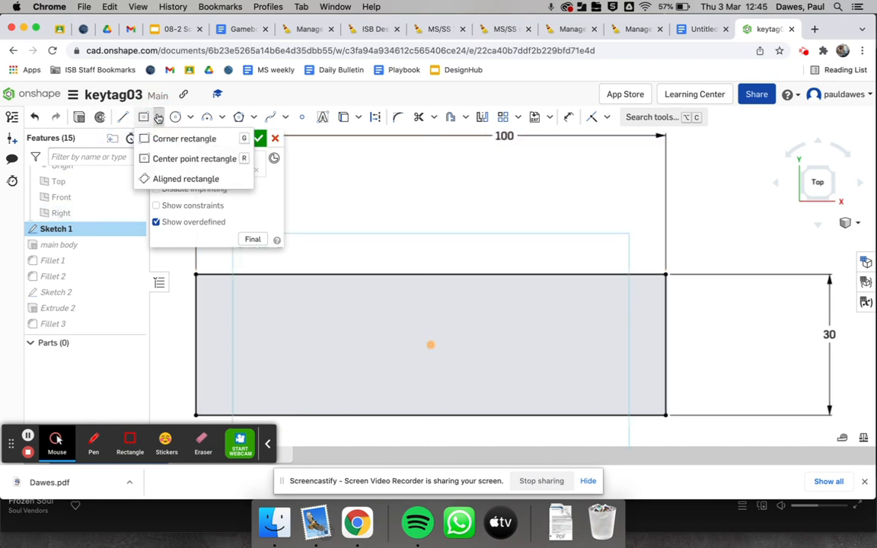
pyautogui.click(152, 138)
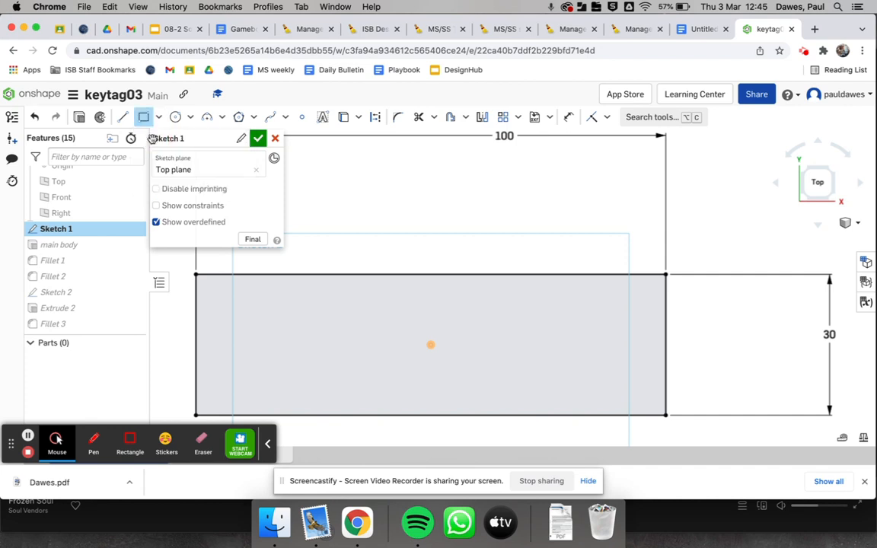
pyautogui.click(561, 275)
pyautogui.click(664, 319)
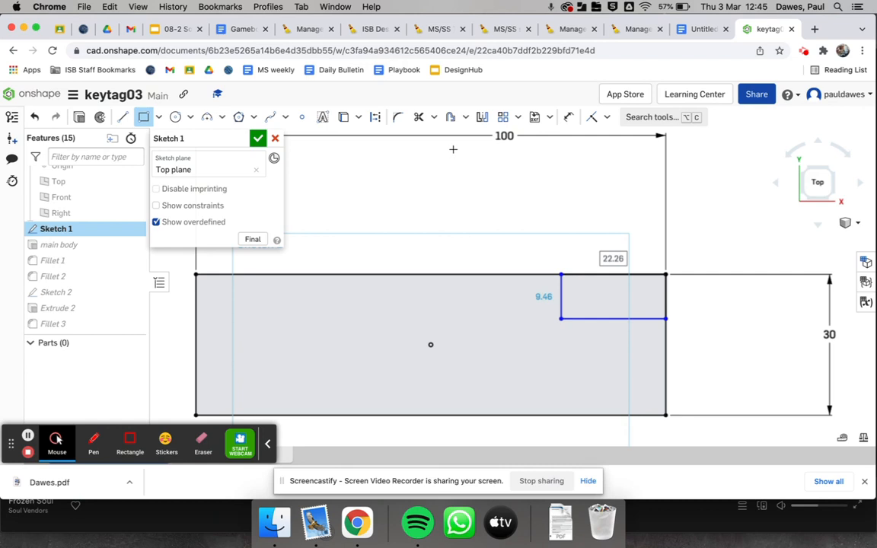
# Trim the outer edges at the small rectangle to leave a notched corner profile, and finish Sketch 1.
pyautogui.click(419, 116)
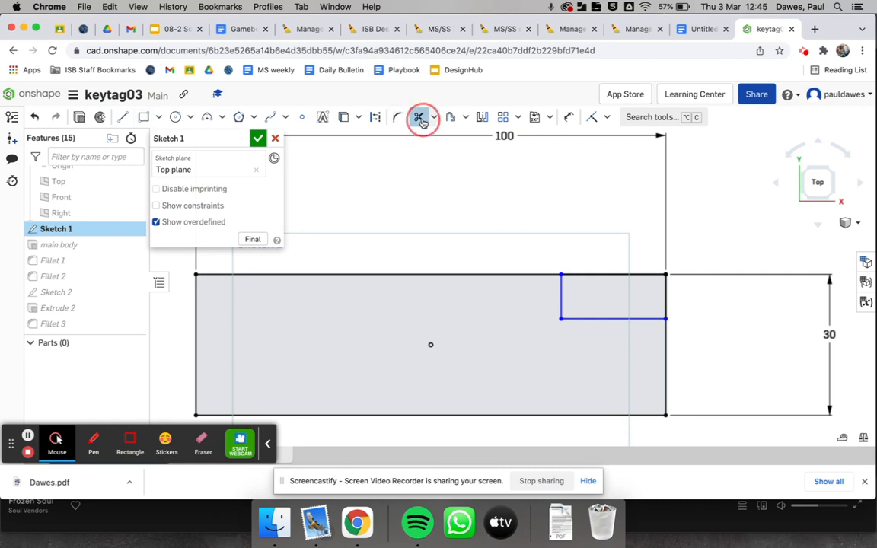
pyautogui.click(601, 274)
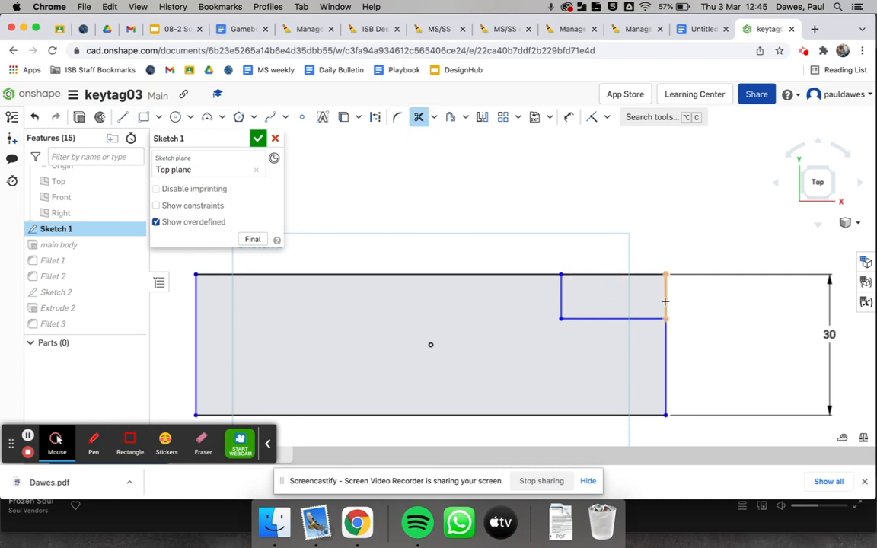
pyautogui.click(628, 275)
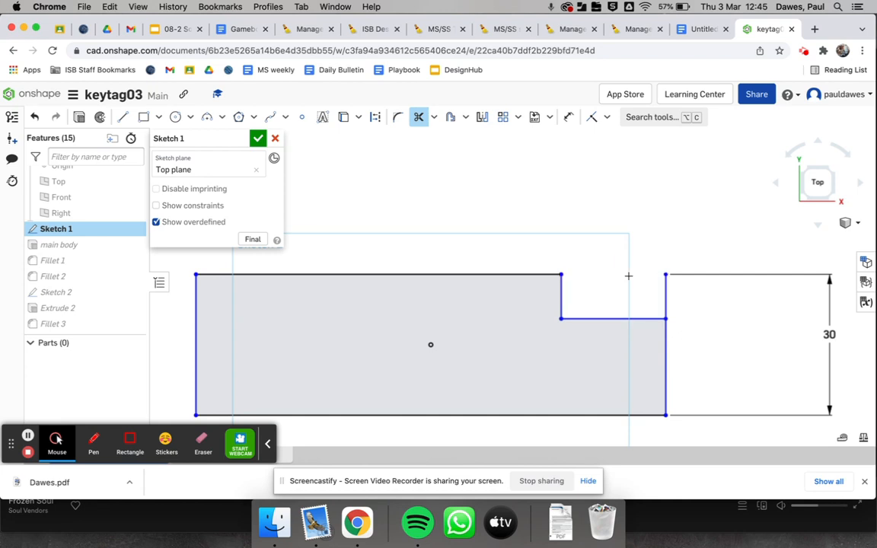
pyautogui.click(665, 296)
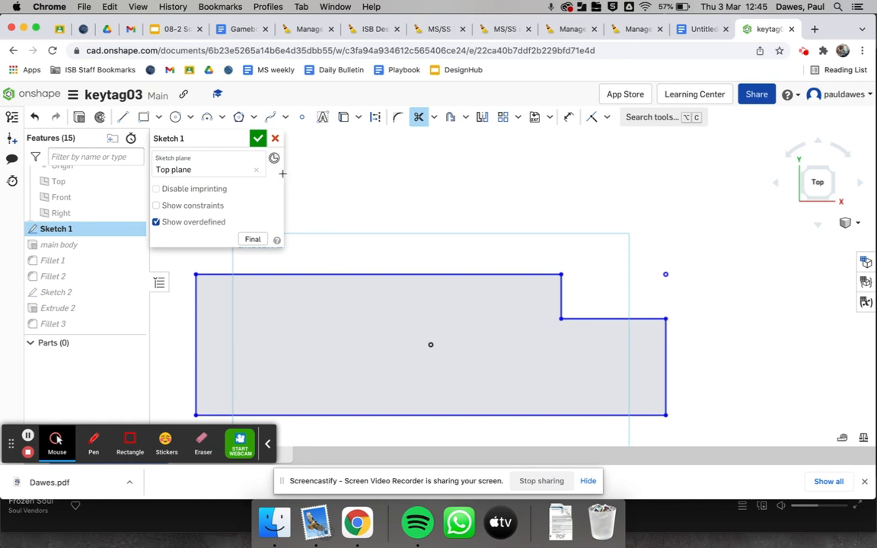
pyautogui.click(257, 139)
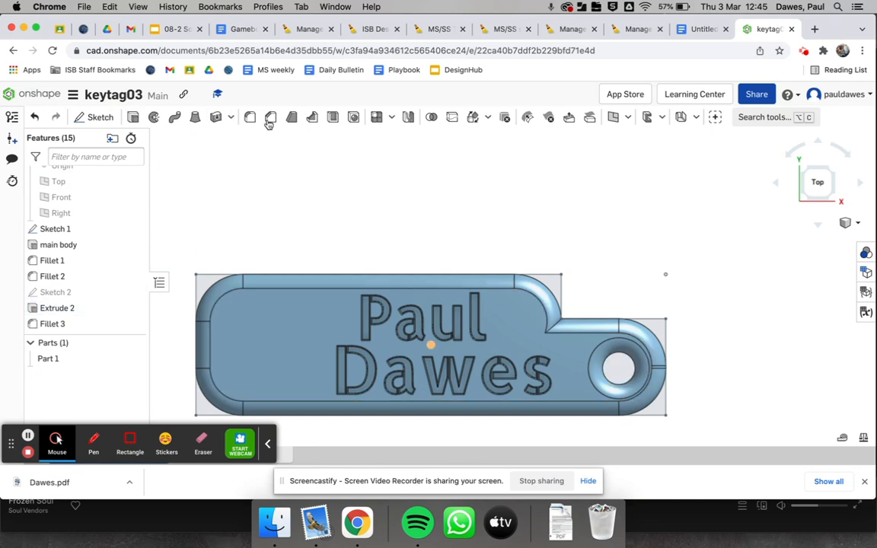
# Edit Sketch 2 to add a circle about 14 mm in diameter near the left end of the tag, and finish the sketch.
pyautogui.scroll(-3, 59, 304)
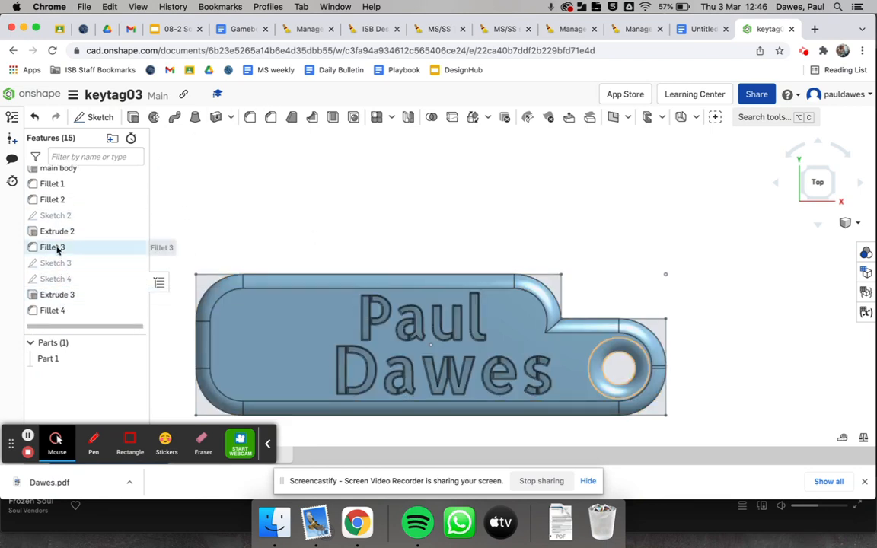
pyautogui.scroll(1, 57, 189)
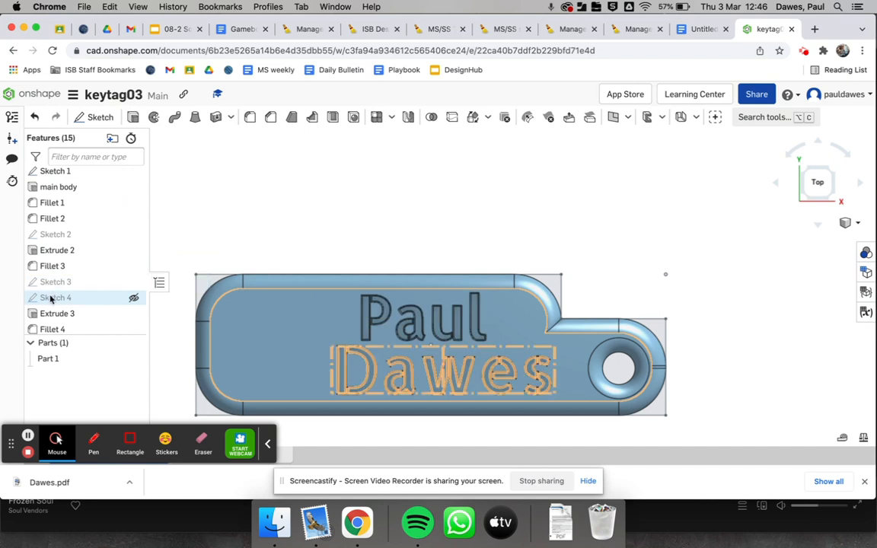
pyautogui.rightClick(51, 235)
pyautogui.click(72, 244)
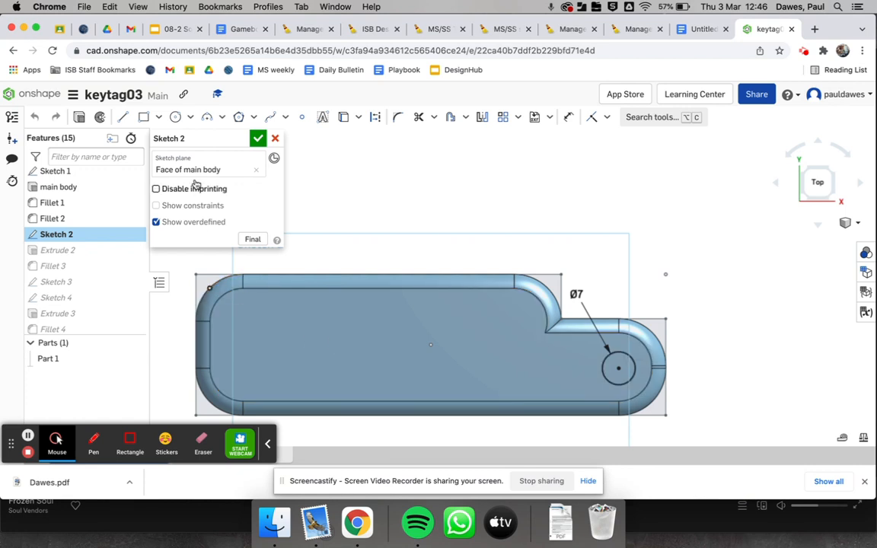
pyautogui.click(175, 118)
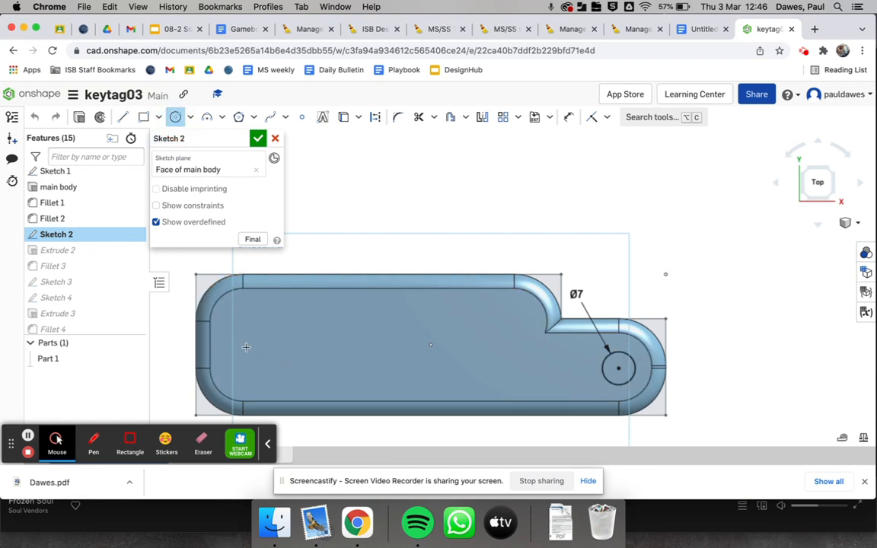
pyautogui.click(246, 347)
pyautogui.click(271, 368)
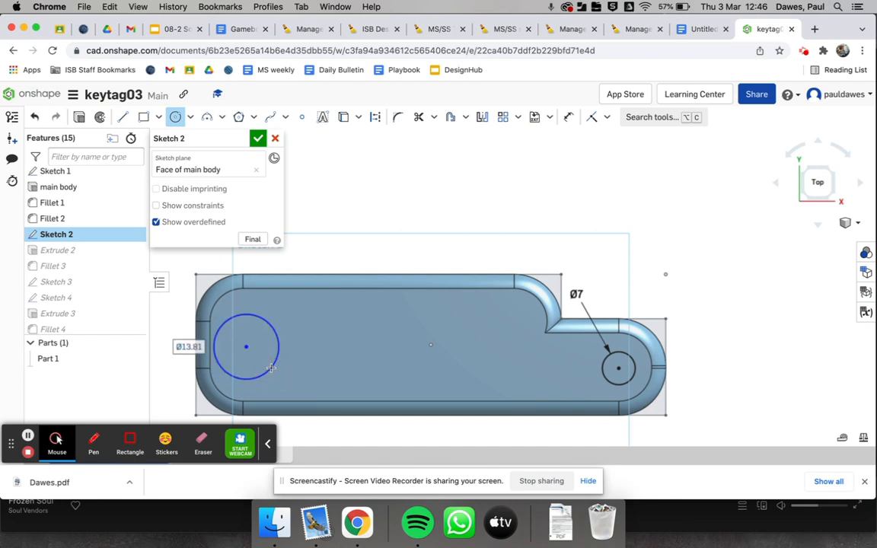
pyautogui.click(258, 141)
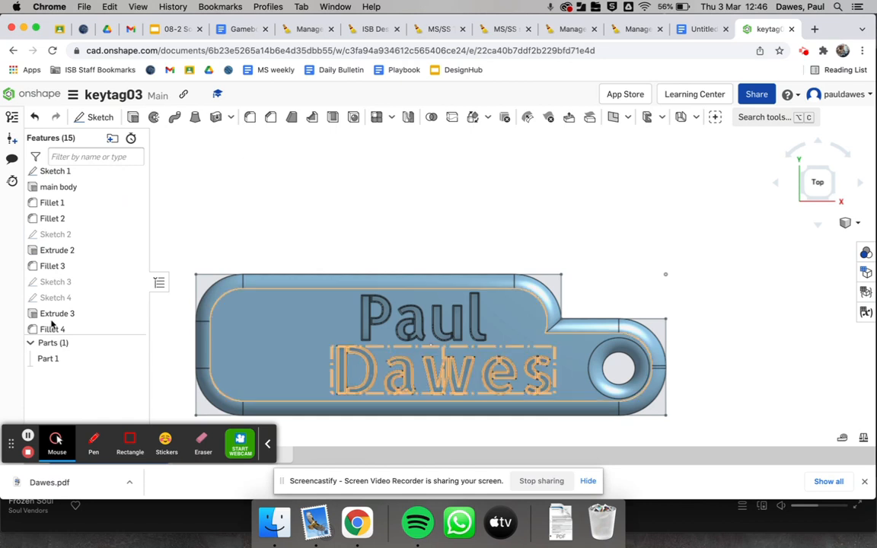
# Edit Extrude 2 to include the new left-end circle in the through-all removal.
pyautogui.rightClick(59, 252)
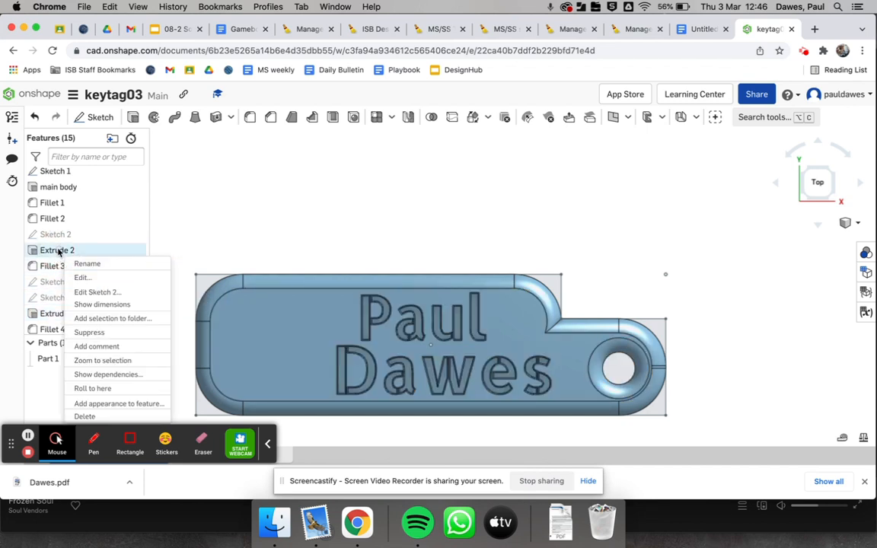
pyautogui.click(82, 278)
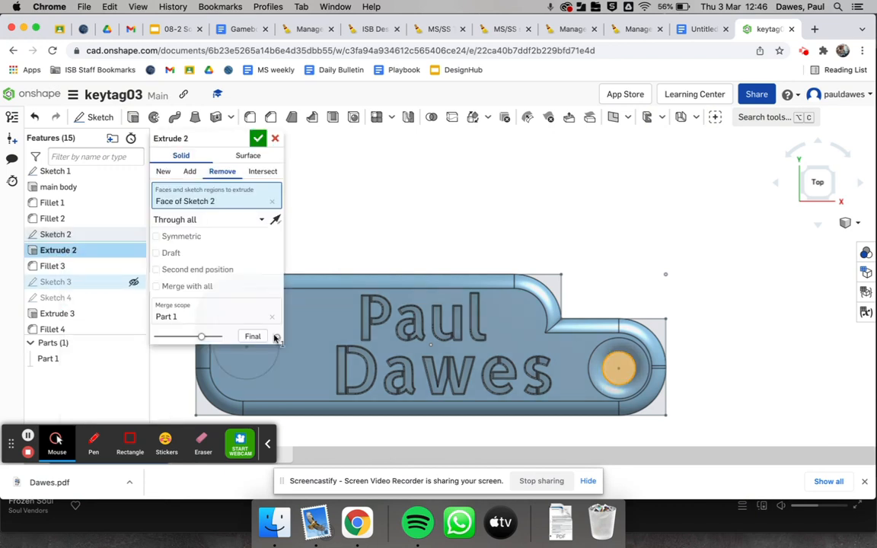
pyautogui.click(264, 371)
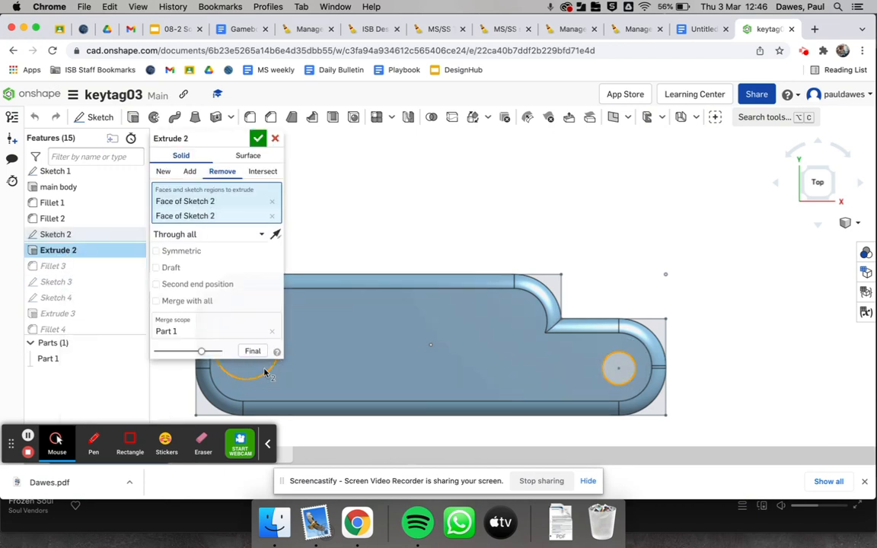
pyautogui.click(258, 137)
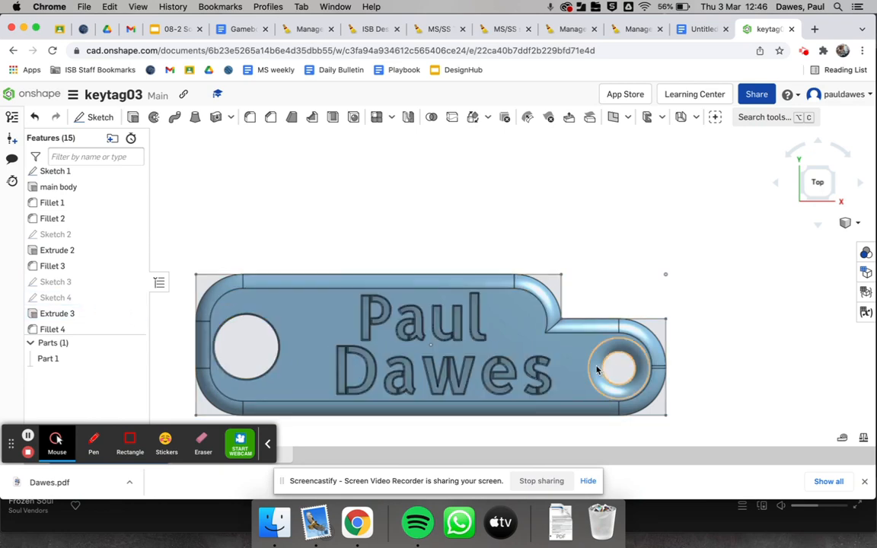
# Edit Fillet 3 to add the edge of the large left-end hole to the 3 mm fillet.
pyautogui.click(51, 265)
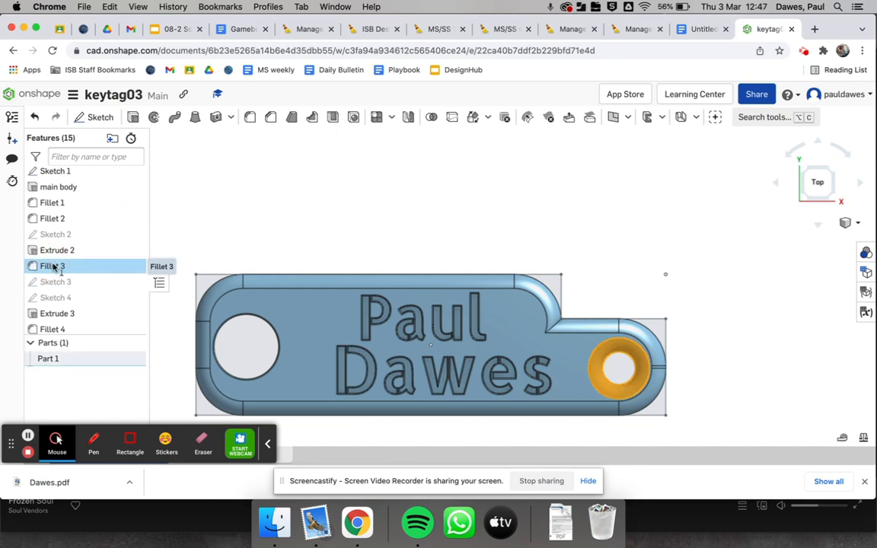
pyautogui.rightClick(51, 265)
pyautogui.click(75, 293)
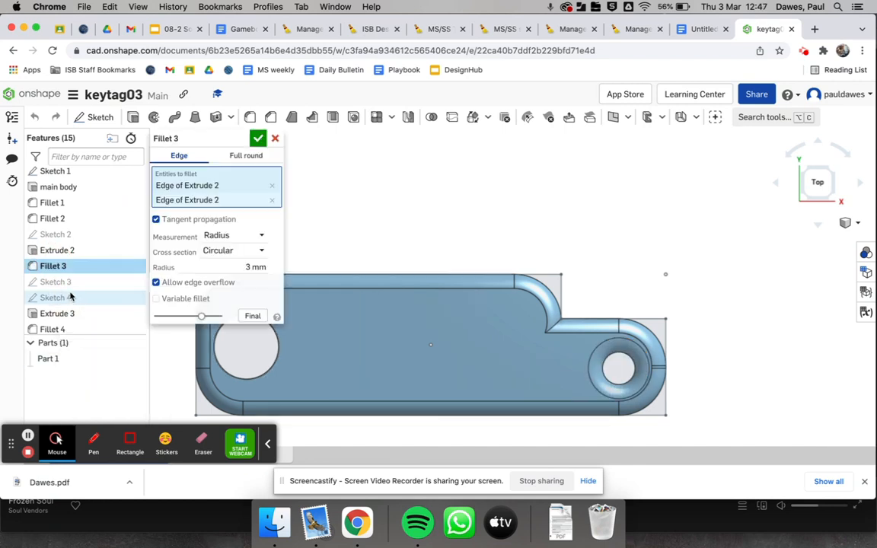
pyautogui.click(277, 347)
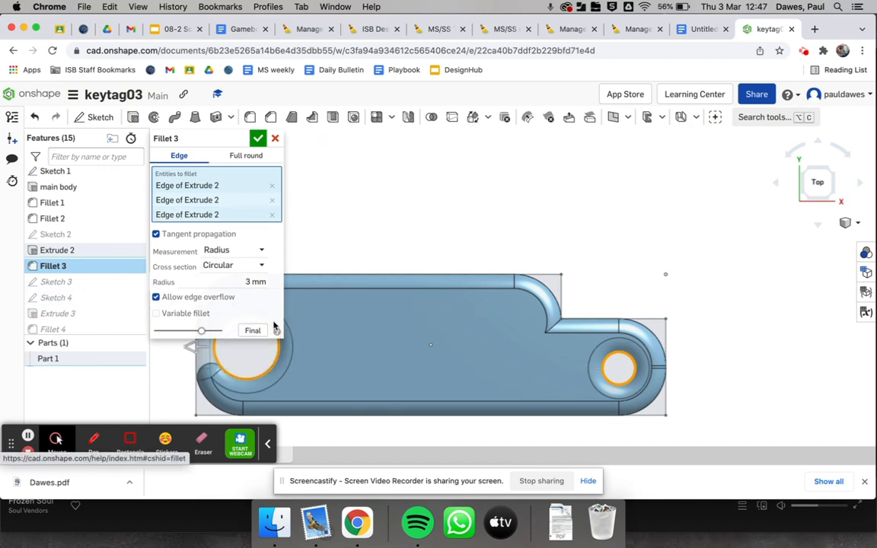
pyautogui.click(257, 139)
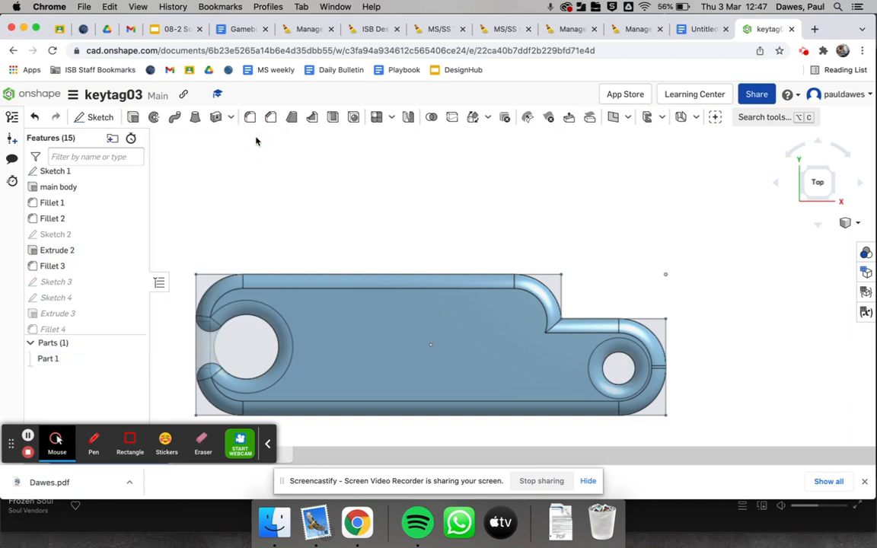